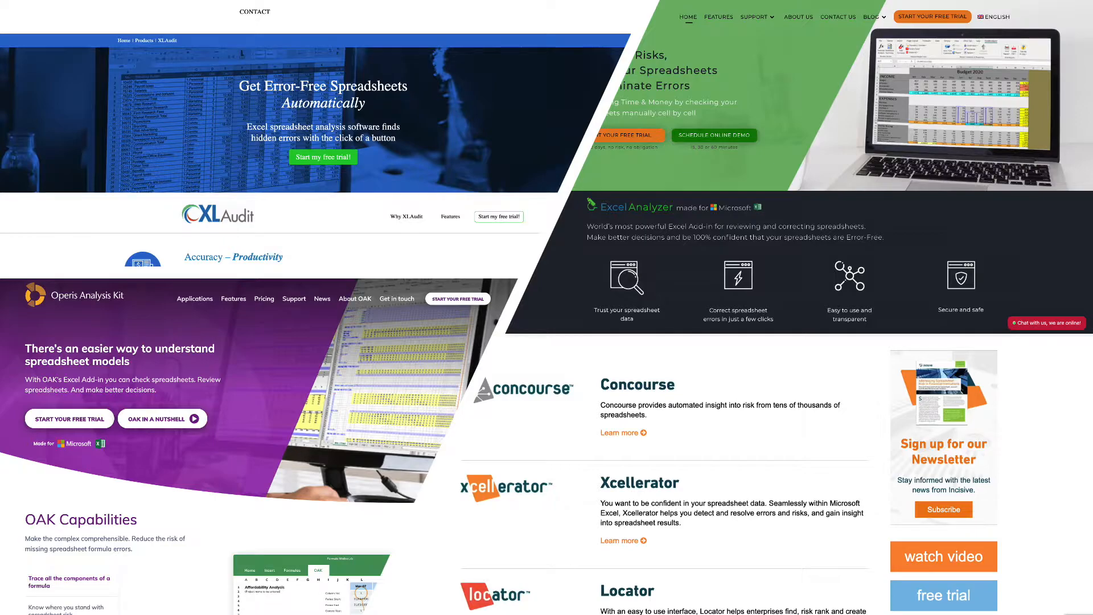
pyautogui.press('Right')
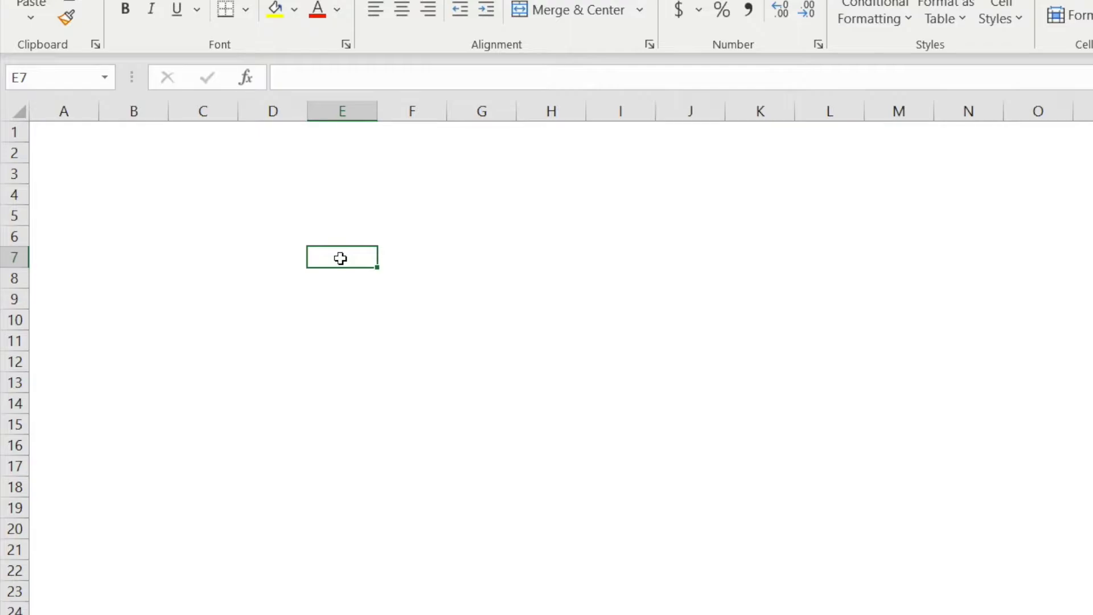
# - Enter the formula ="abc"+123 in cell E7 and recheck the entered expression
pyautogui.write('="')
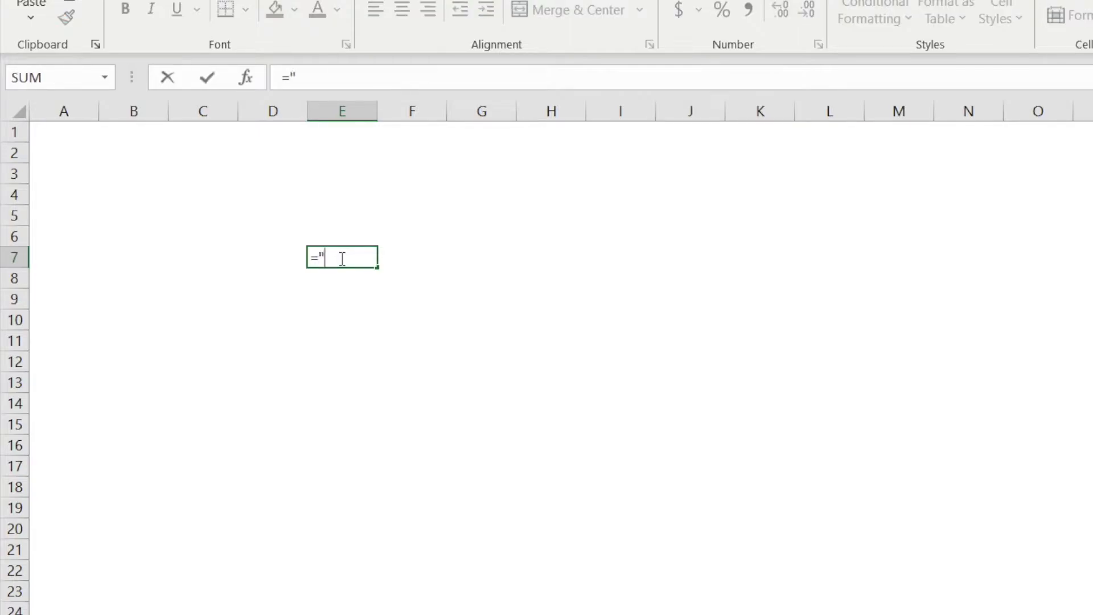
pyautogui.write('abc"+123')
pyautogui.press('Return')
pyautogui.click(340, 258)
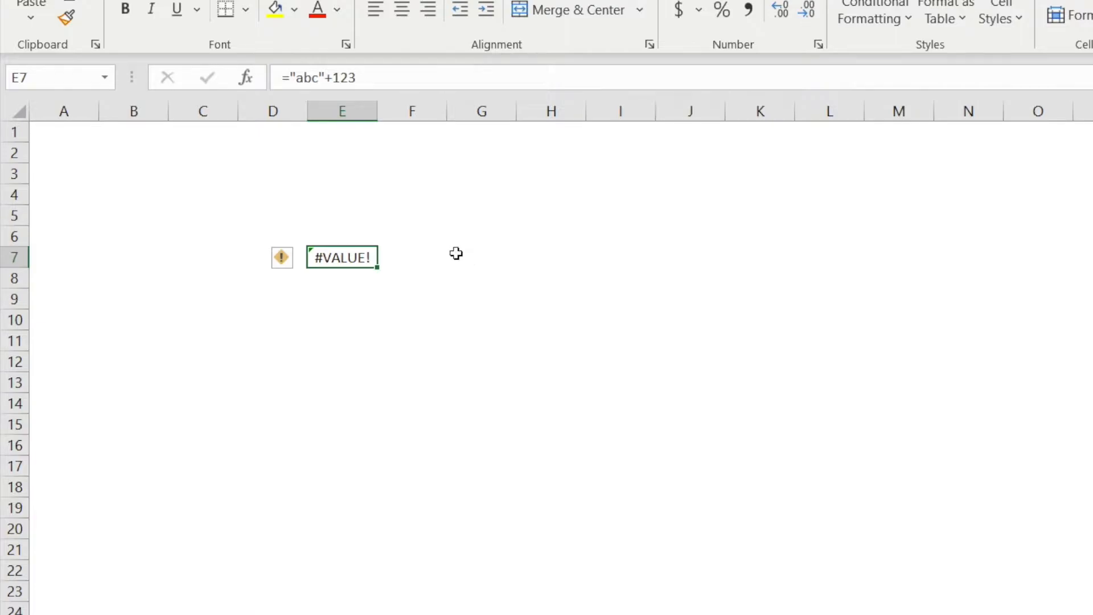
pyautogui.doubleClick(341, 258)
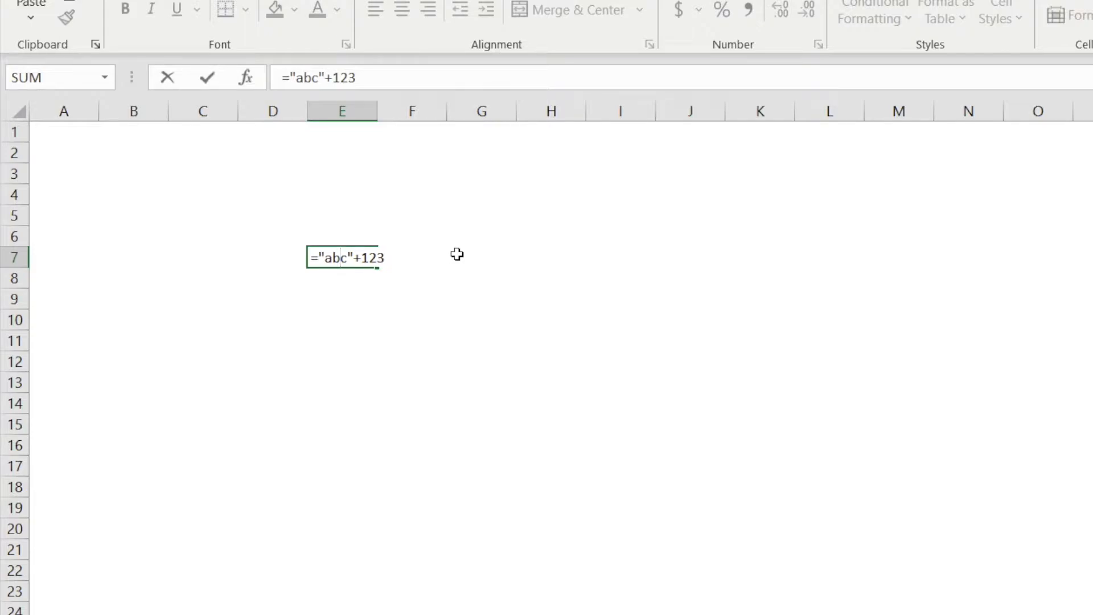
pyautogui.press('Return')
pyautogui.press('Up')
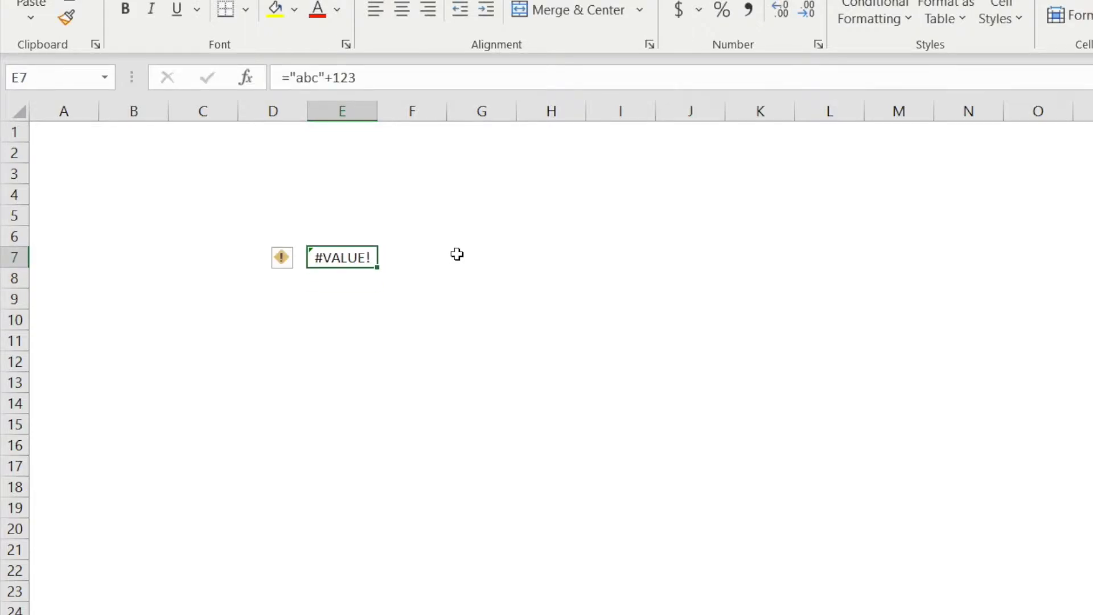
# - Enter the comparison formula ="abc">123 in cell E9 and recheck the entered expression
pyautogui.press('Down')
pyautogui.press('Down')
pyautogui.write('=')
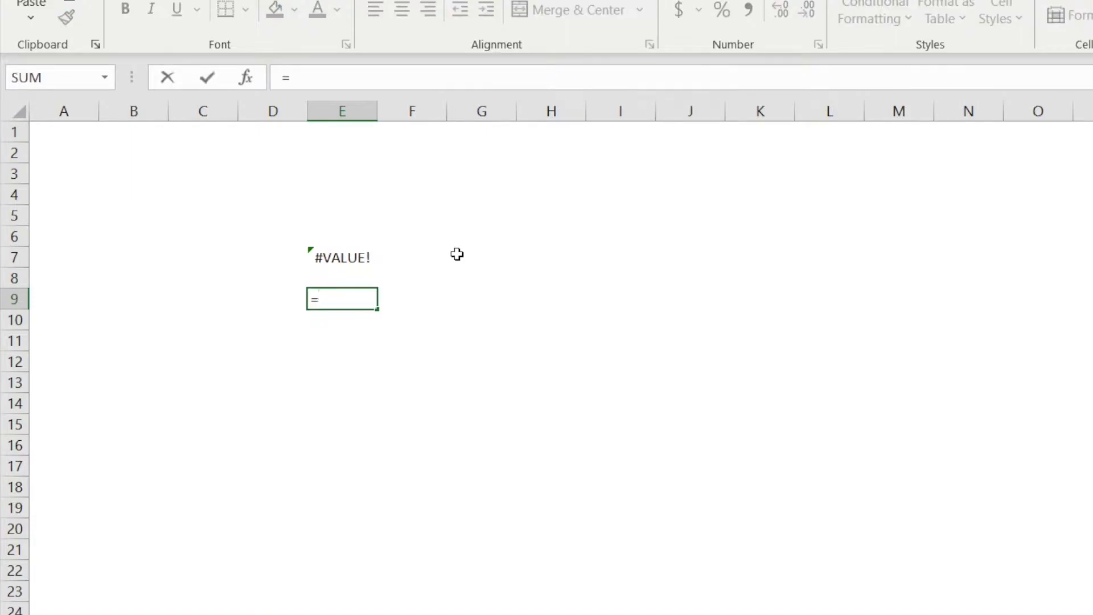
pyautogui.write('"abc">123')
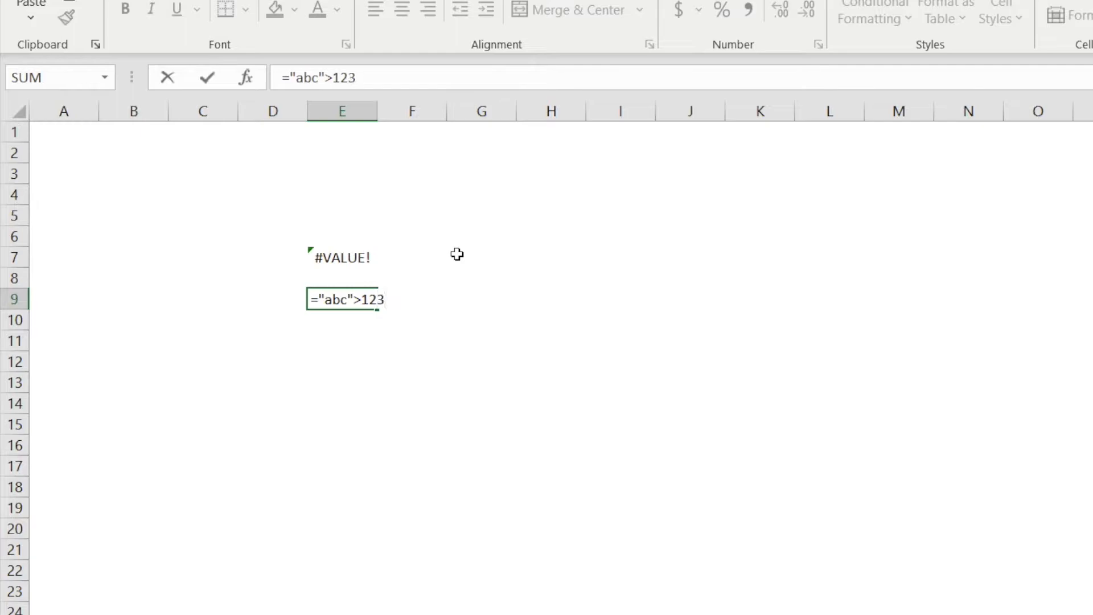
pyautogui.press('Return')
pyautogui.press('Up')
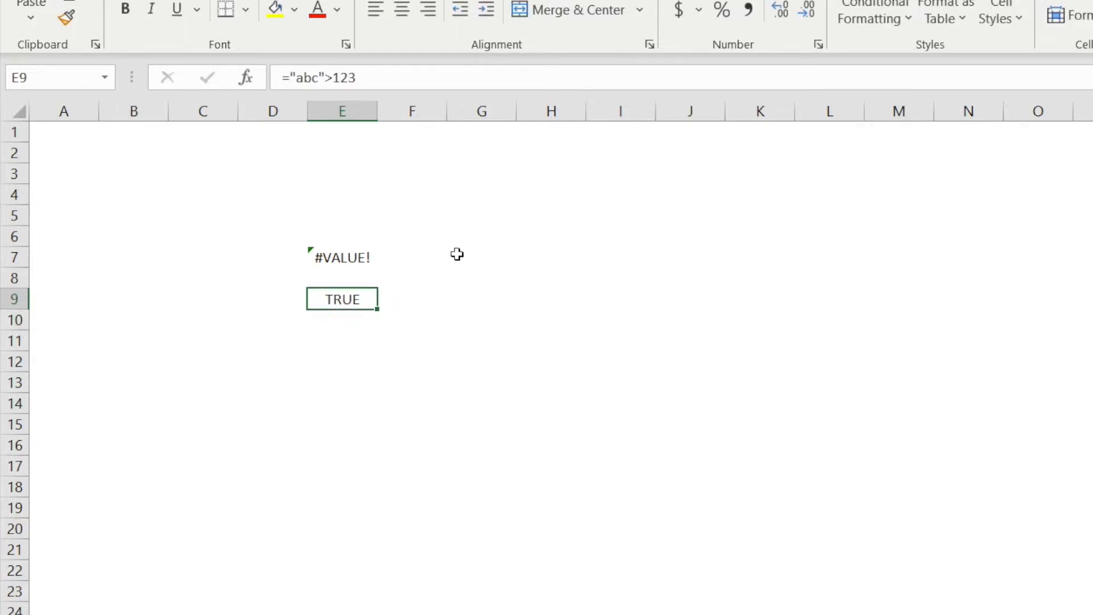
pyautogui.doubleClick(353, 299)
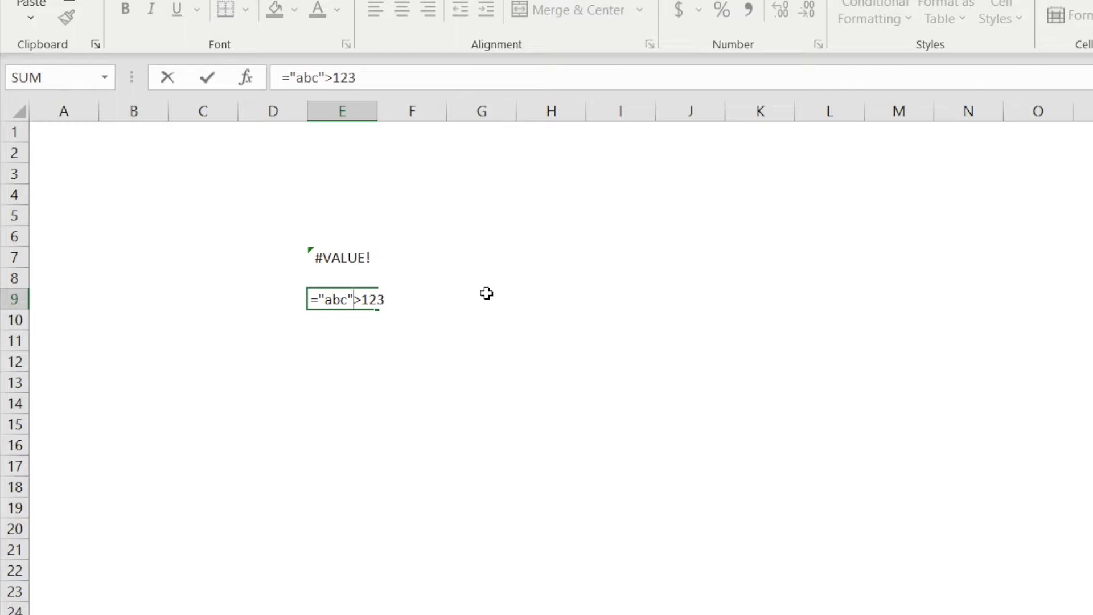
pyautogui.press('Return')
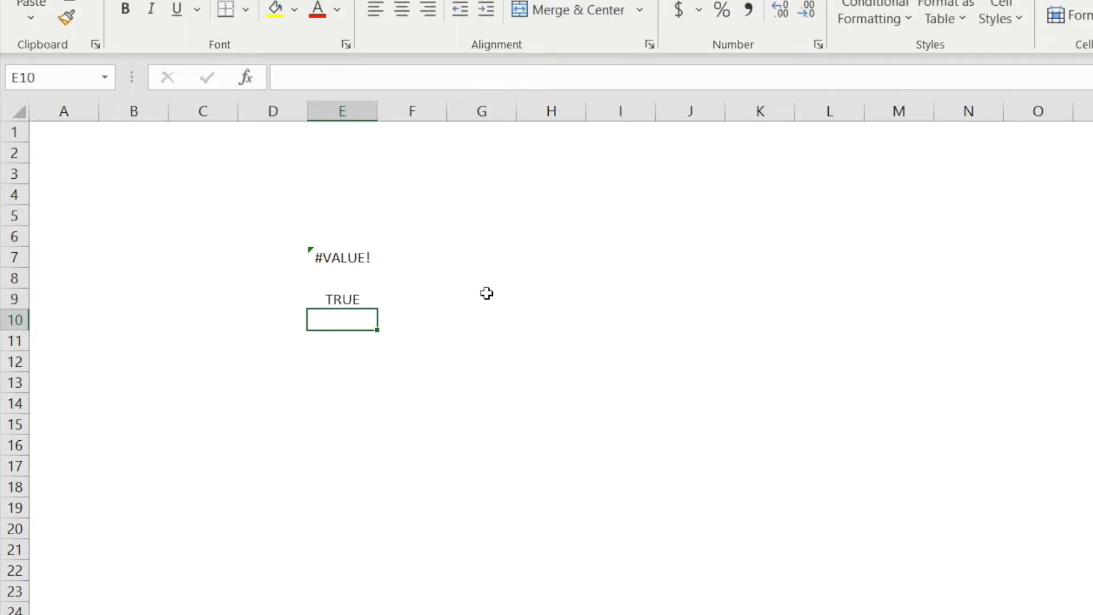
pyautogui.press('Up')
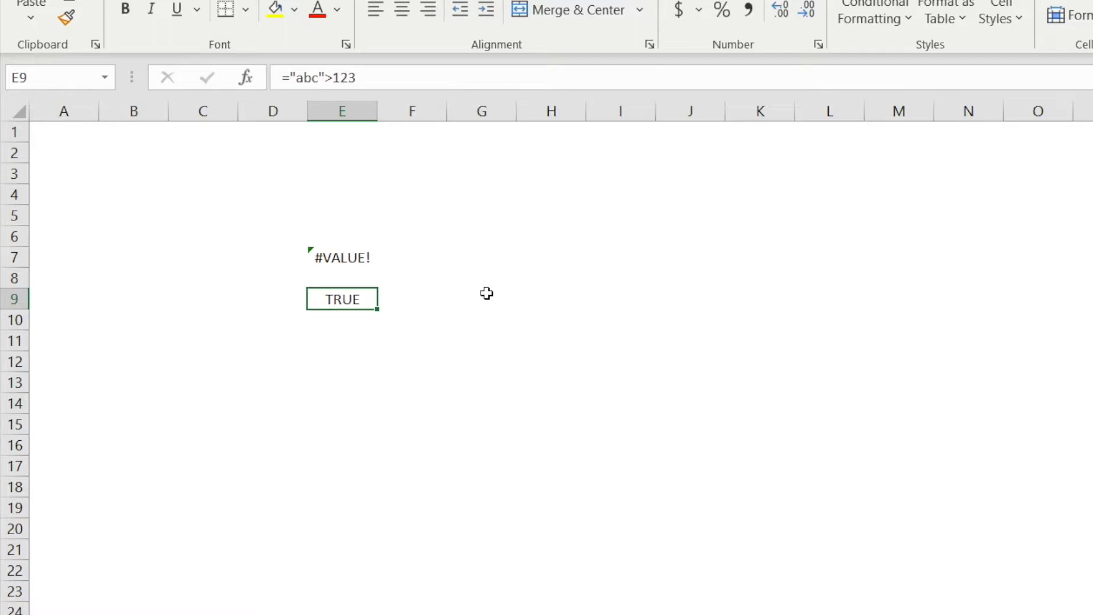
# - Enter the formula ="1">123 in cell E11, comparing a text digit with a number
pyautogui.press('Down')
pyautogui.press('Down')
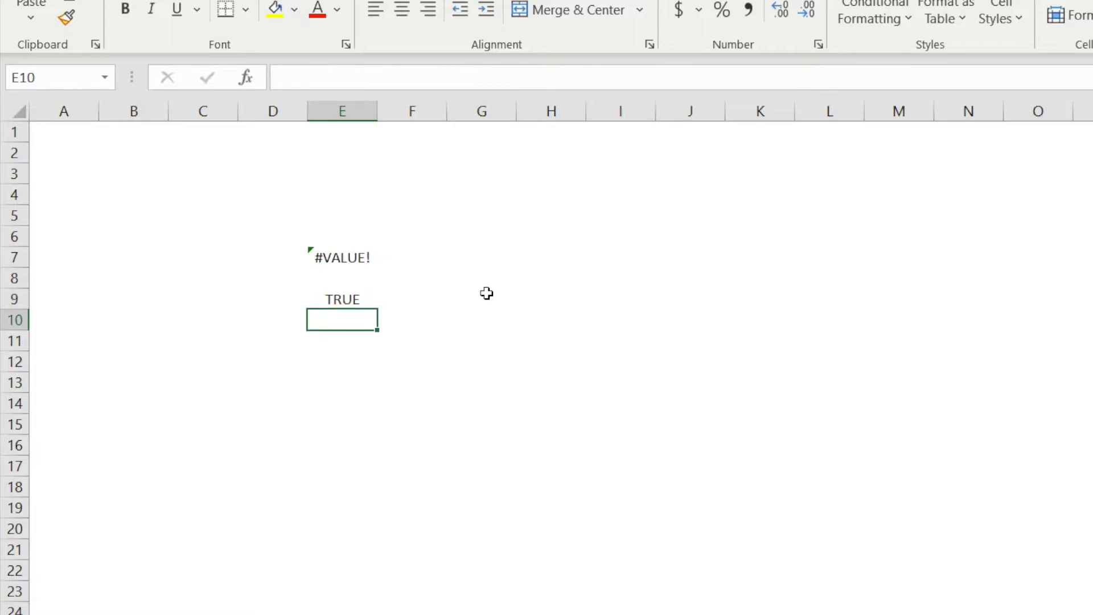
pyautogui.write('="1">123')
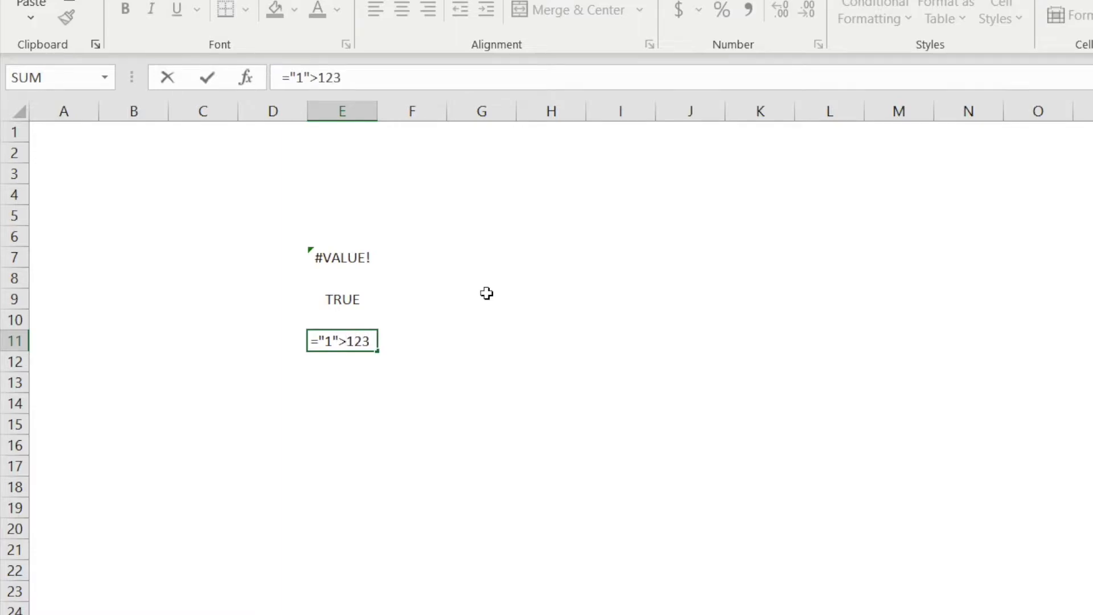
pyautogui.press('Return')
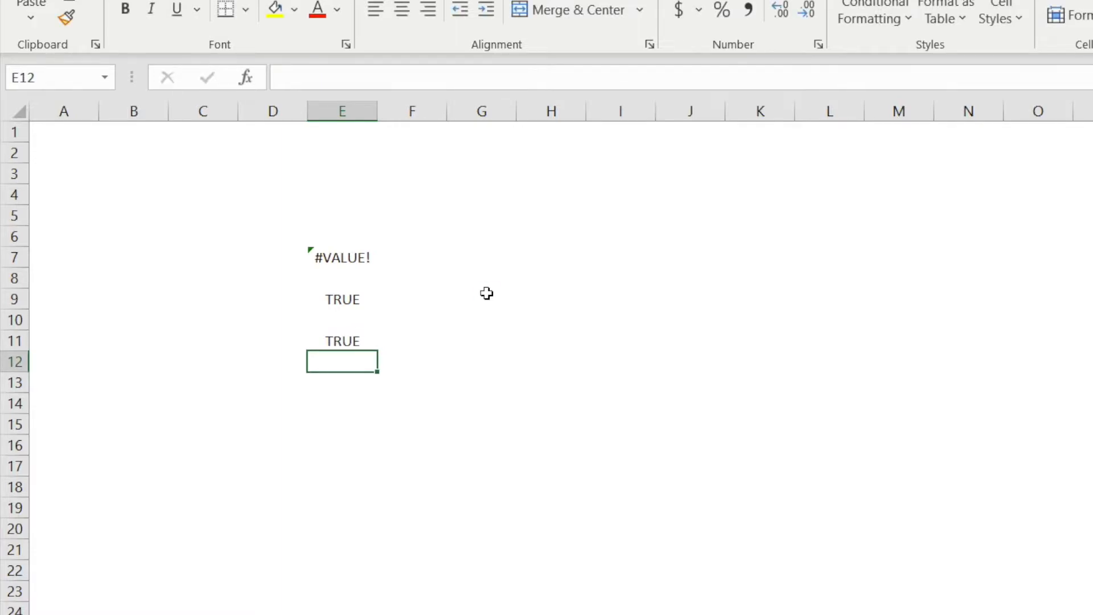
pyautogui.press('Up')
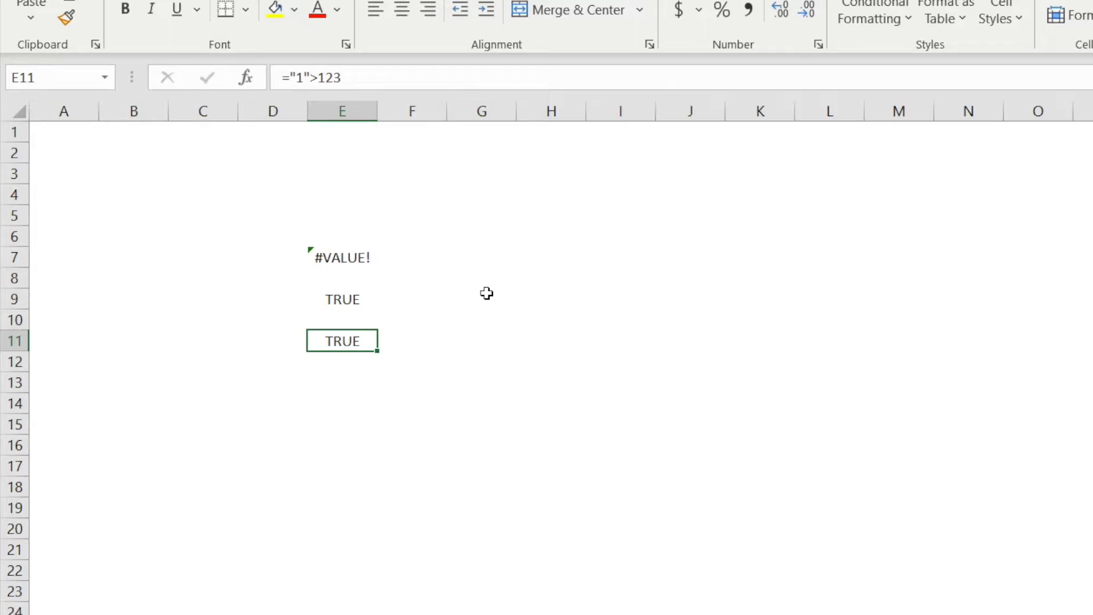
# - Enter the formula =TRUE>123 in cell E13, comparing a Boolean with a number
pyautogui.press('Down')
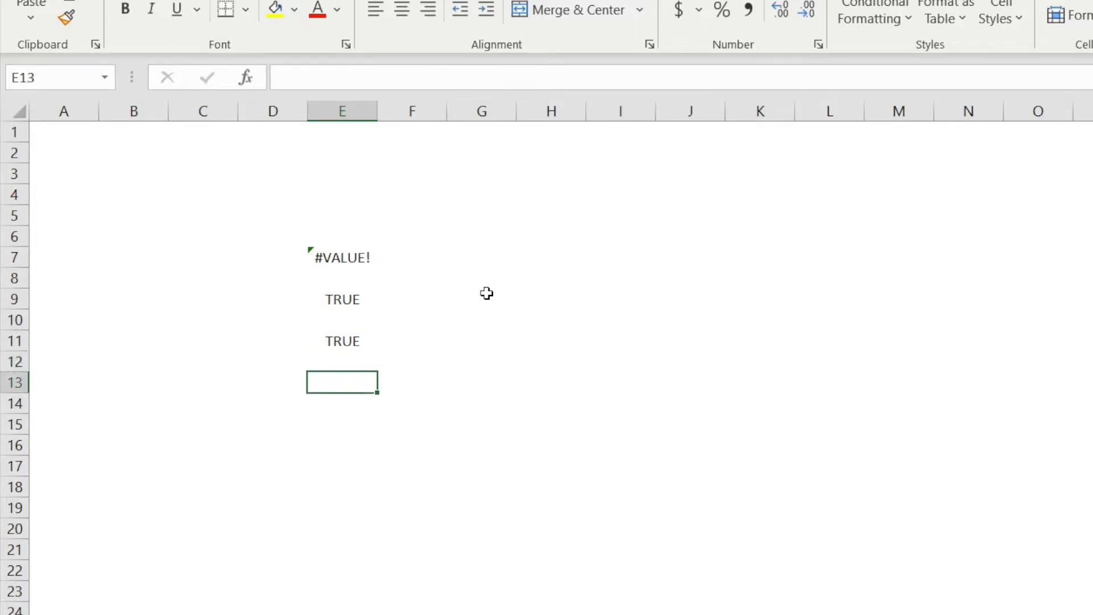
pyautogui.write('=TRUE')
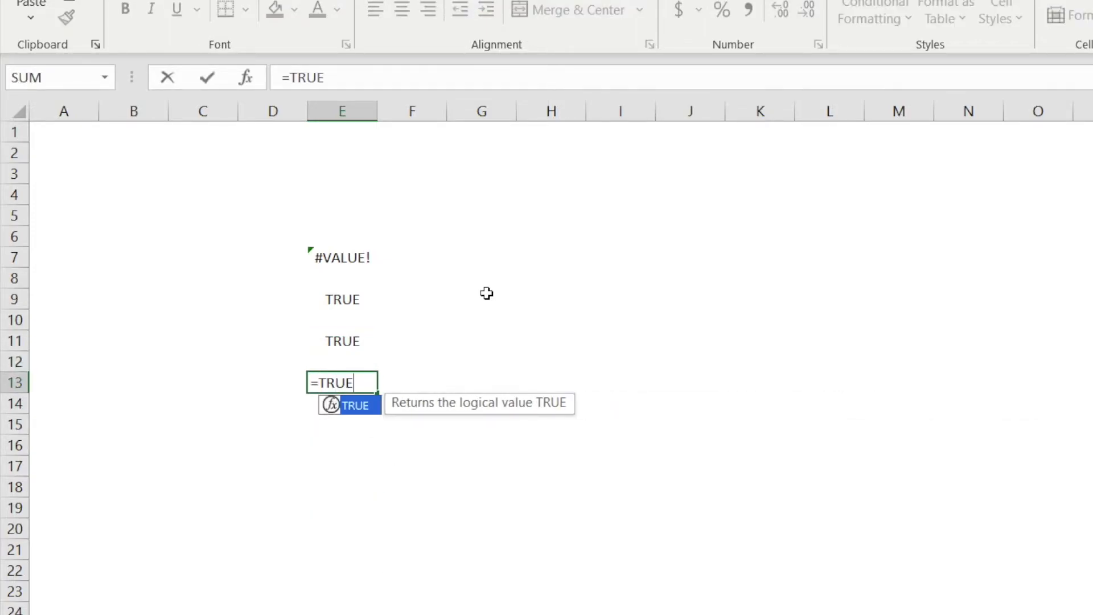
pyautogui.write('>123')
pyautogui.press('Return')
# - Enter the formula =FALSE>123 in cell E15, leaving one blank row below the previous formula
pyautogui.press('Return')
pyautogui.write('=FAL')
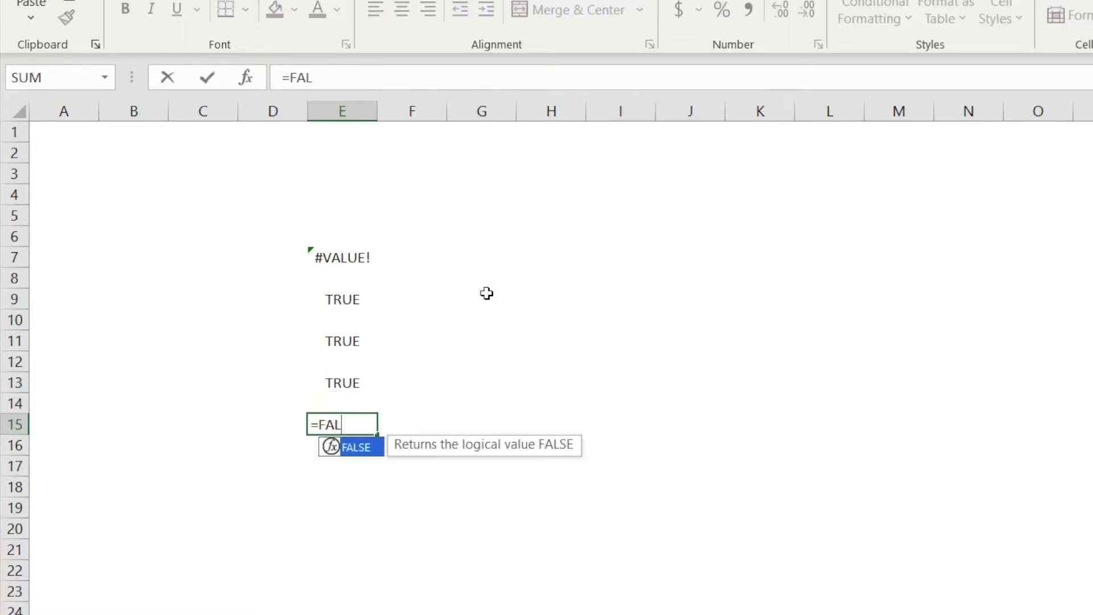
pyautogui.write('SE>123')
pyautogui.press('Return')
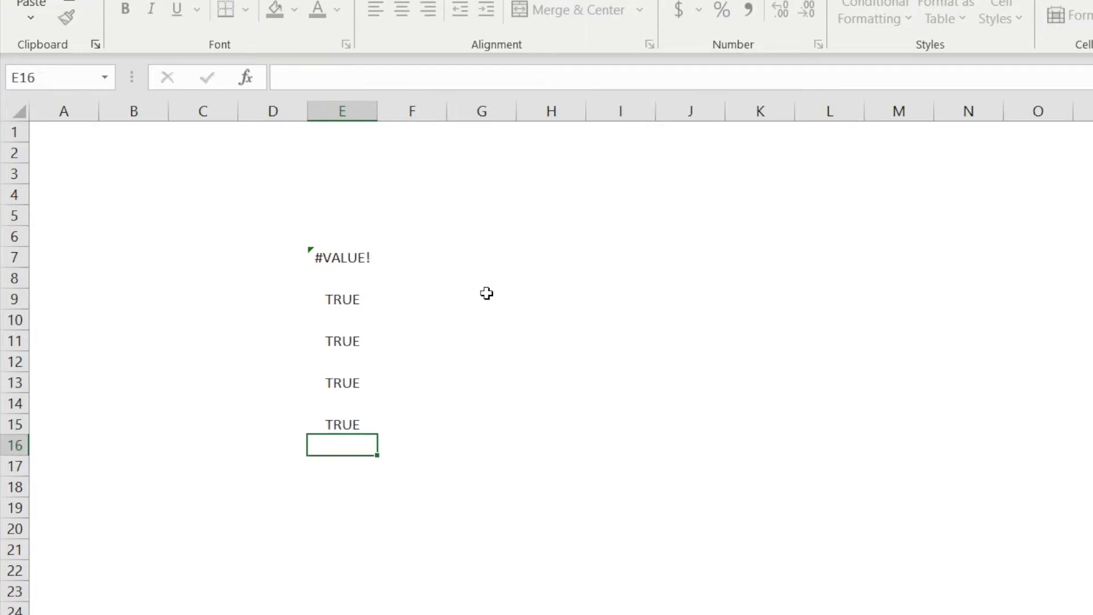
pyautogui.press('Up')
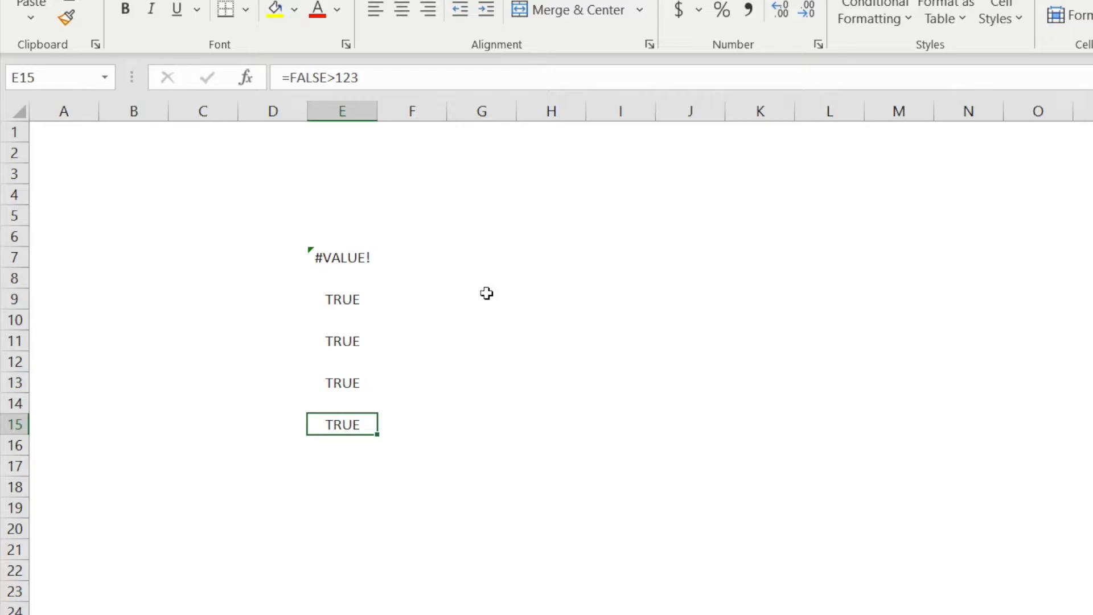
# - Enter the formula =TODAY()*2 in cell E17, multiplying the current date by a number
pyautogui.press('Down')
pyautogui.press('Down')
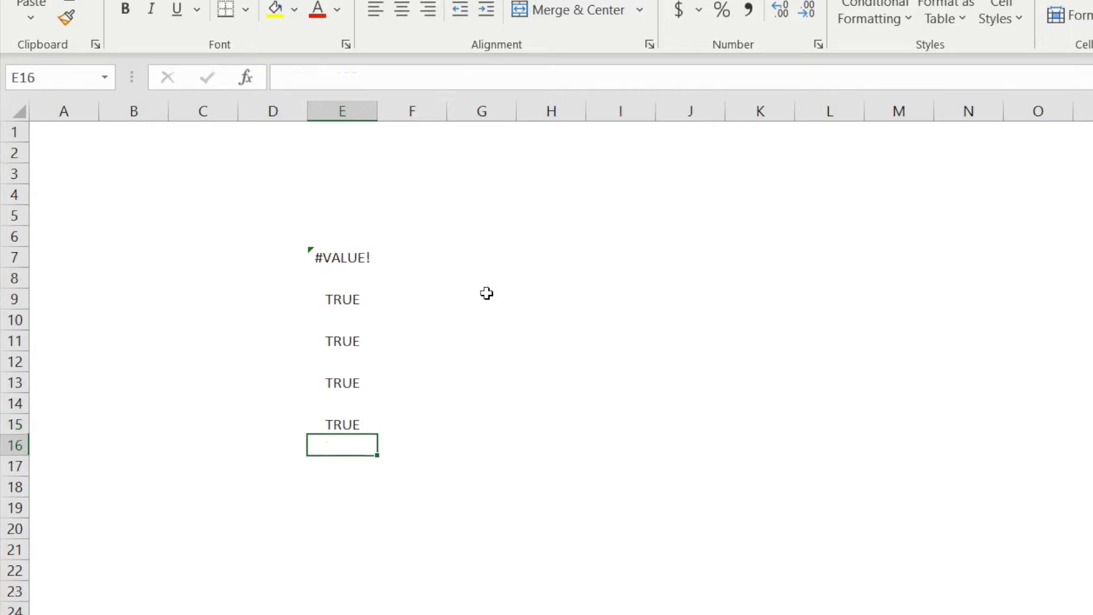
pyautogui.write('=TOD')
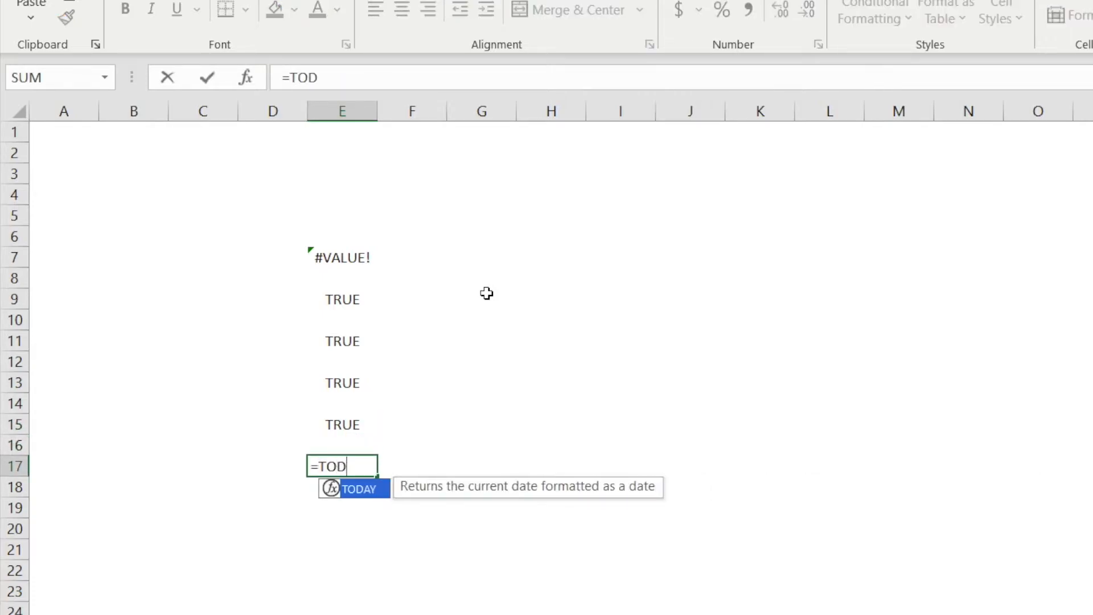
pyautogui.write('AY()*2')
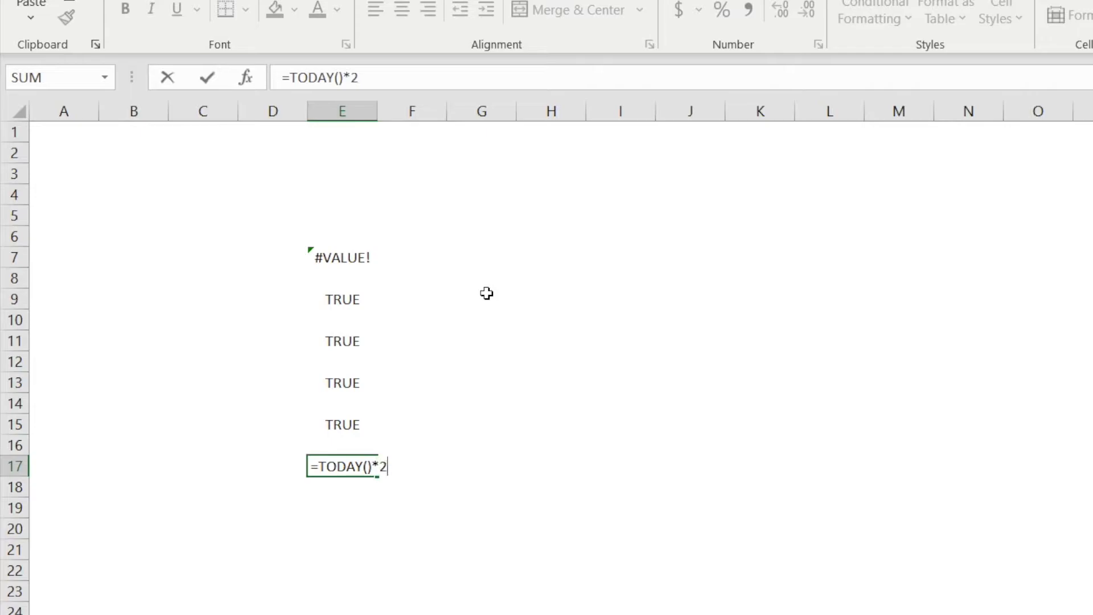
pyautogui.press('Return')
pyautogui.press('Up')
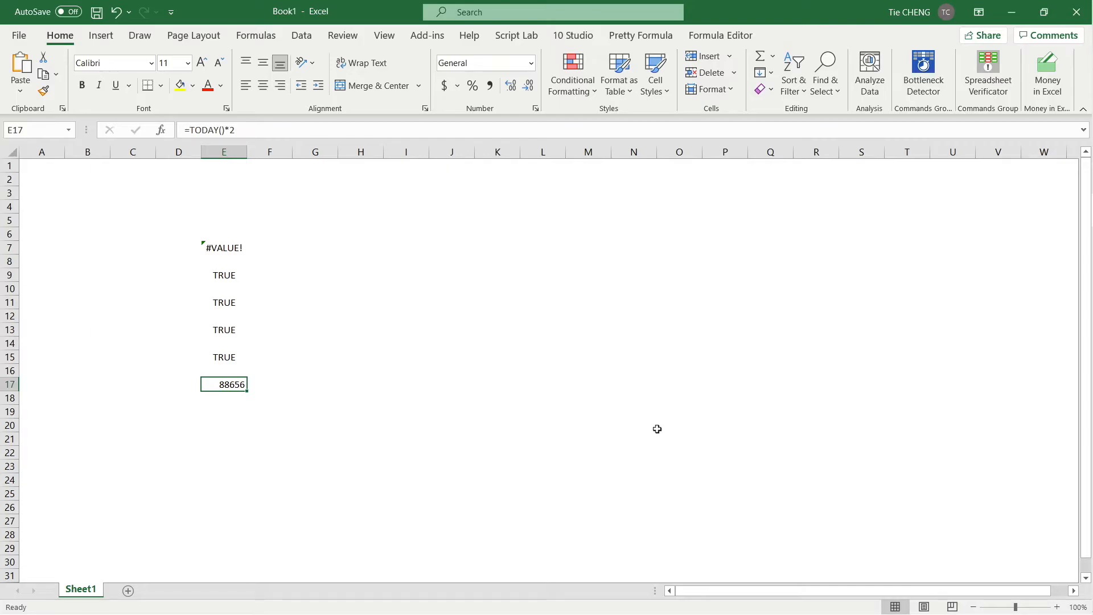
# - Search the Office Add-ins store for "10 studio"
pyautogui.click(101, 37)
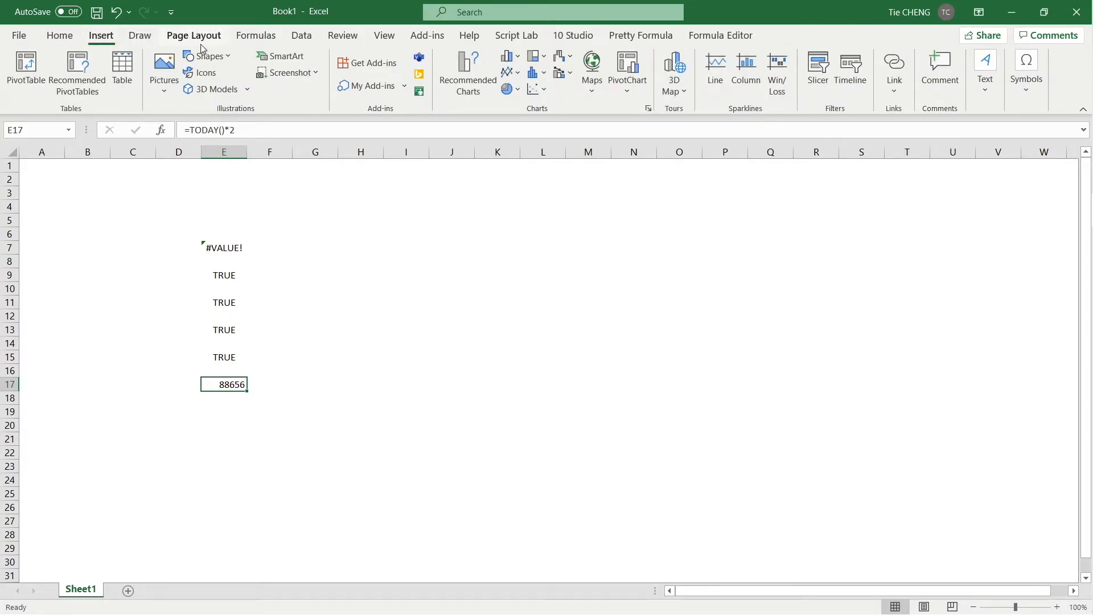
pyautogui.click(380, 67)
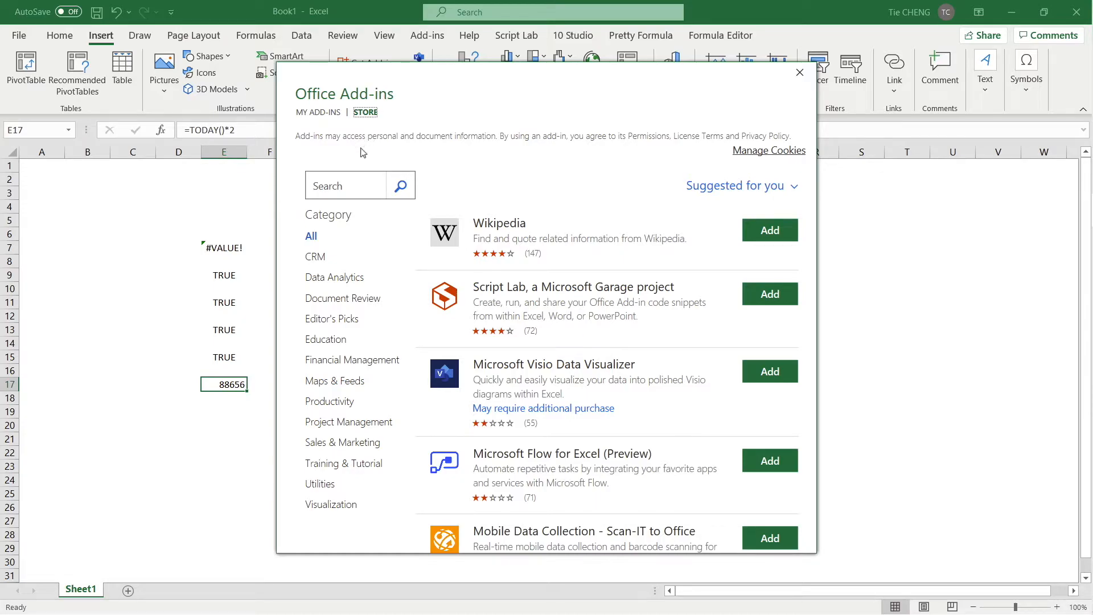
pyautogui.click(331, 191)
pyautogui.write('10 studio')
pyautogui.press('Return')
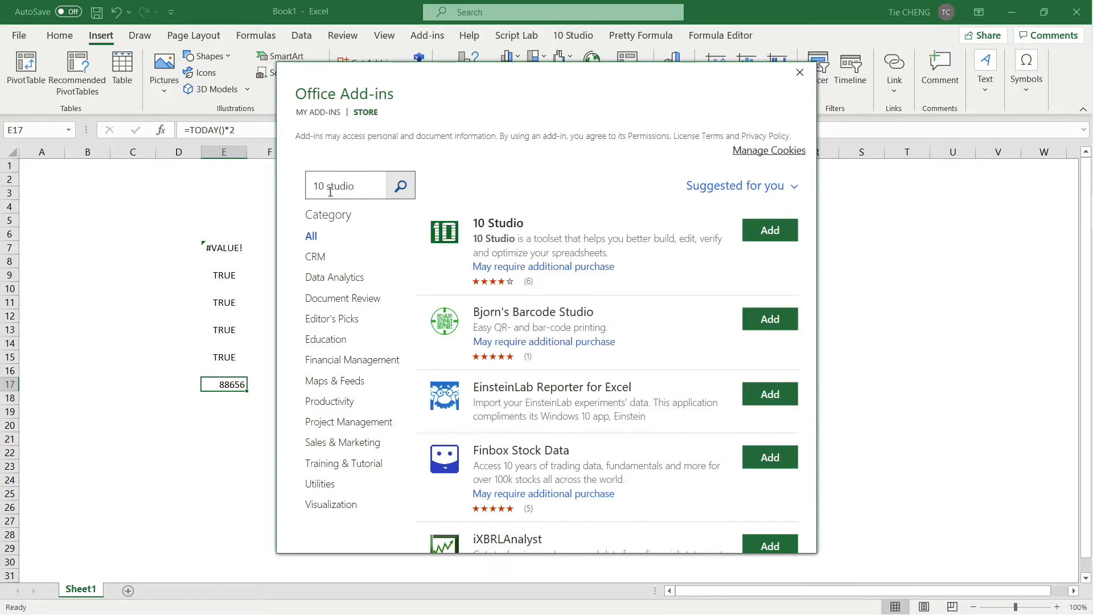
# - Add the 10 Studio add-in from the store, agreeing to its terms and conditions
pyautogui.click(763, 230)
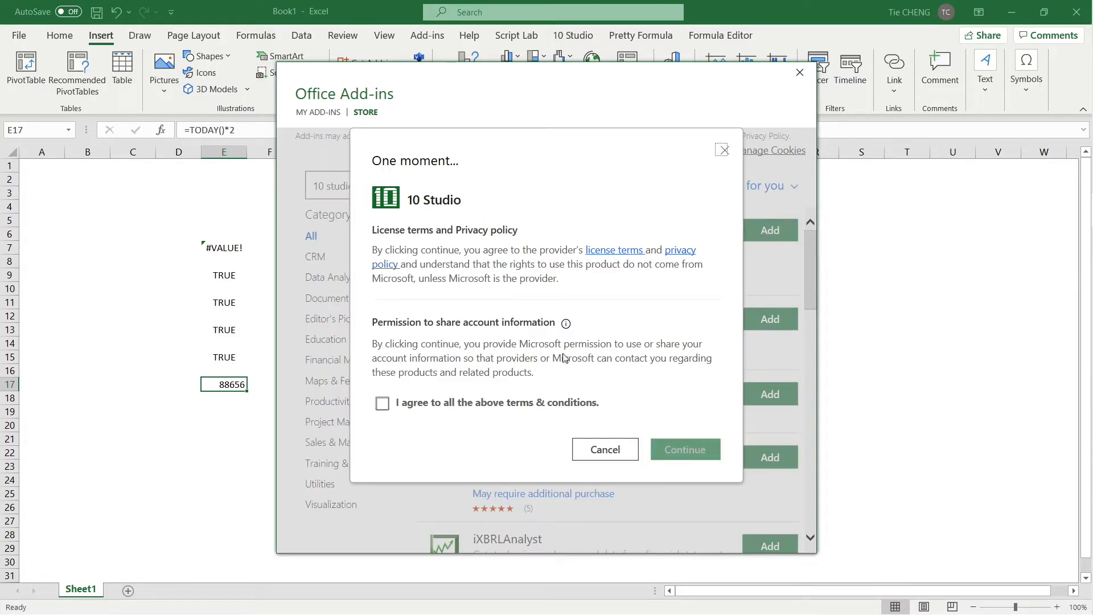
pyautogui.click(385, 405)
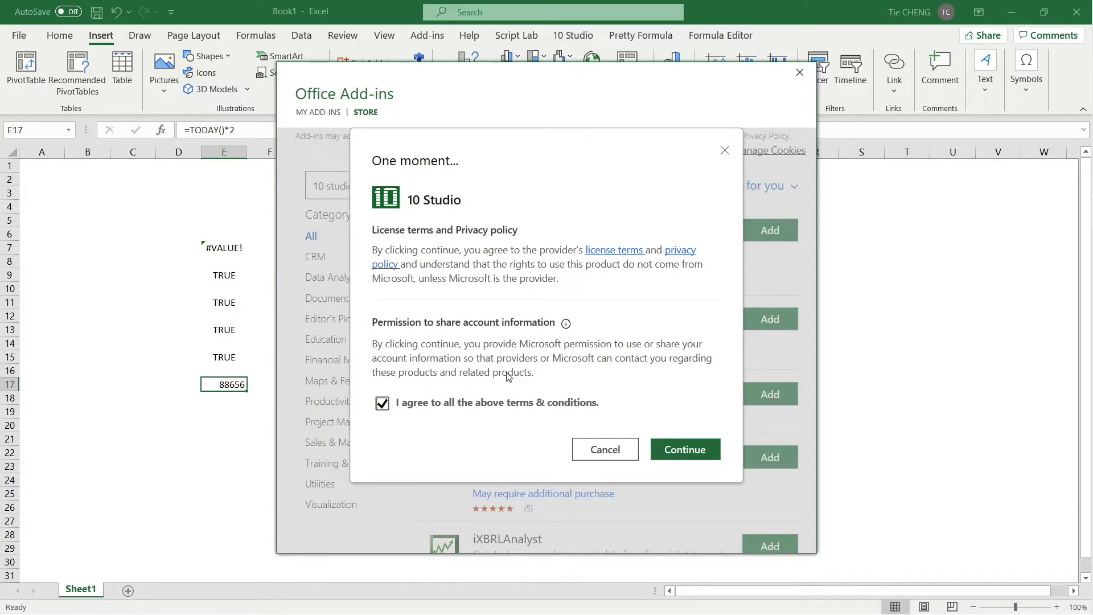
pyautogui.click(690, 448)
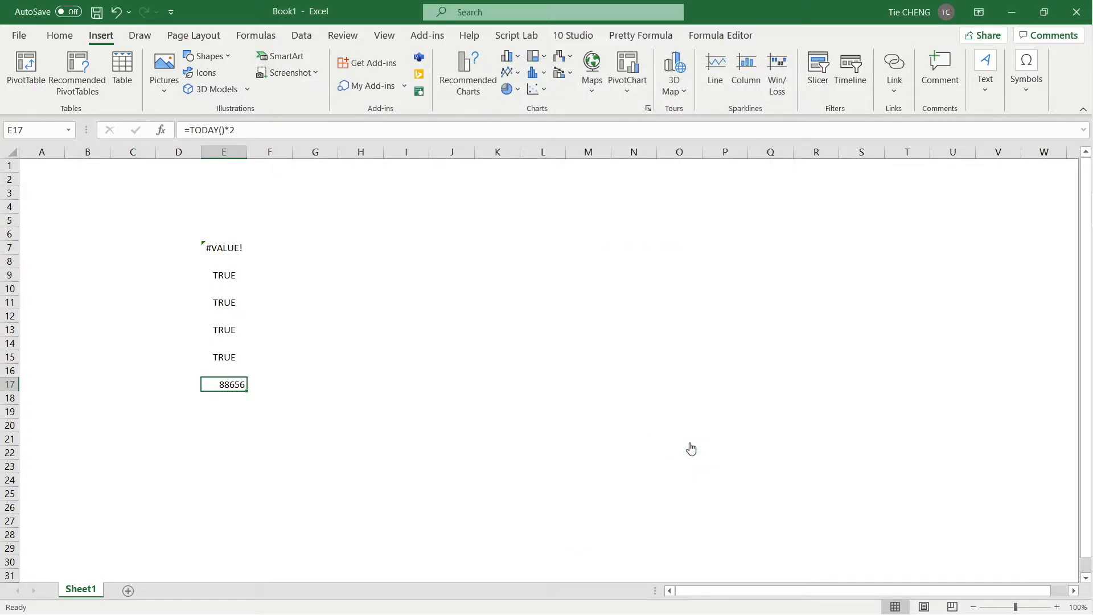
# - Open the 10 Studio Spreadsheet Verificator in a widened pane and verify the workbook by types
pyautogui.click(570, 37)
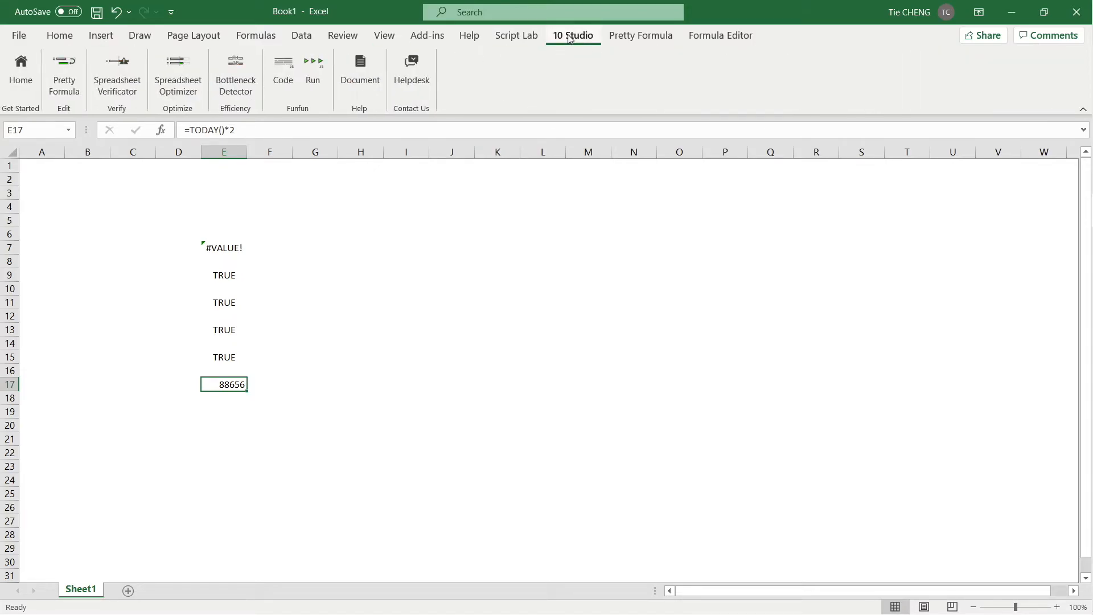
pyautogui.click(117, 98)
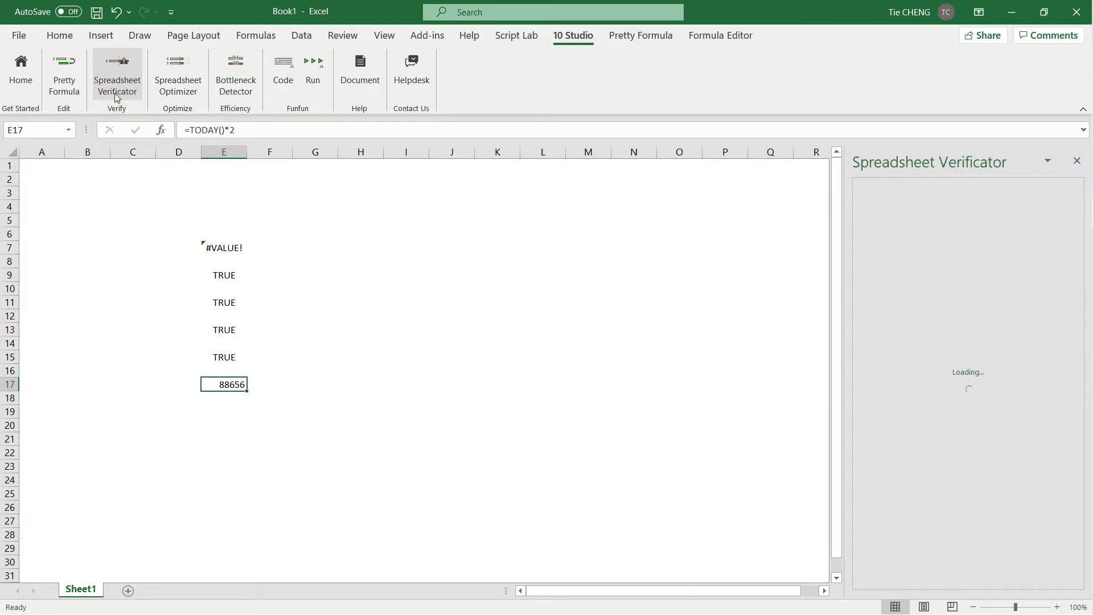
pyautogui.moveTo(837, 283); pyautogui.dragTo(527, 276)
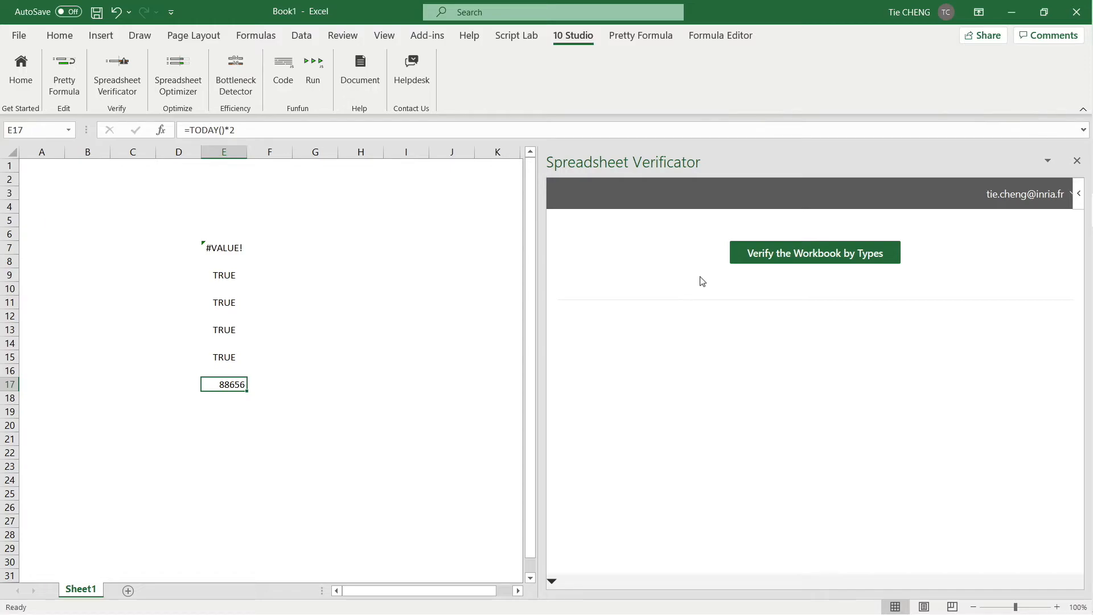
pyautogui.click(759, 258)
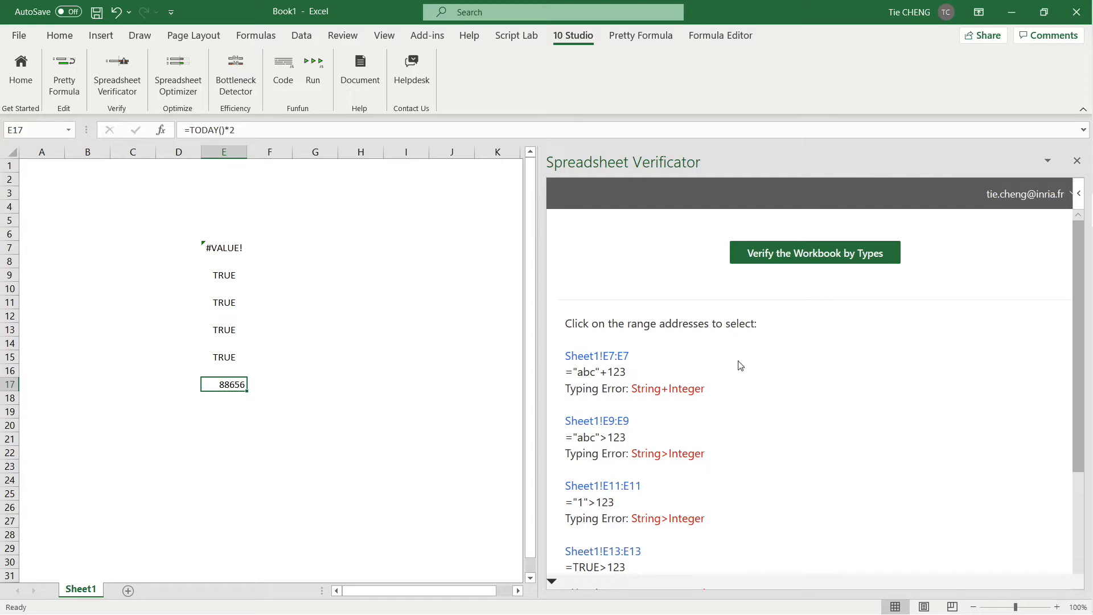
pyautogui.scroll(-1, 740, 365)
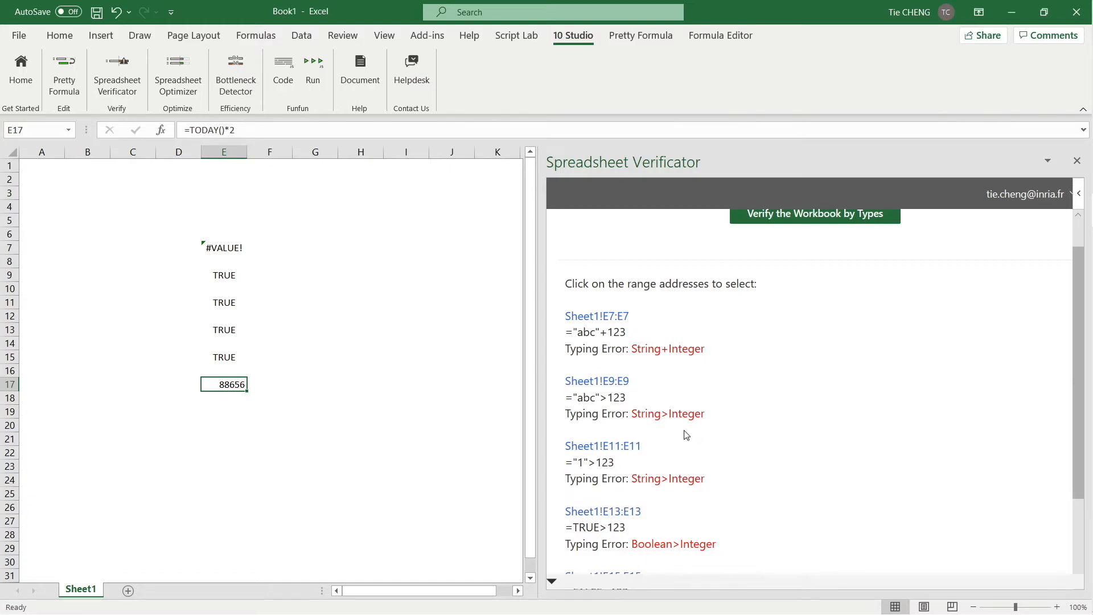
# - Review the listed typing errors and jump to the flagged cells E13 and E11 on Sheet1
pyautogui.scroll(-2, 686, 435)
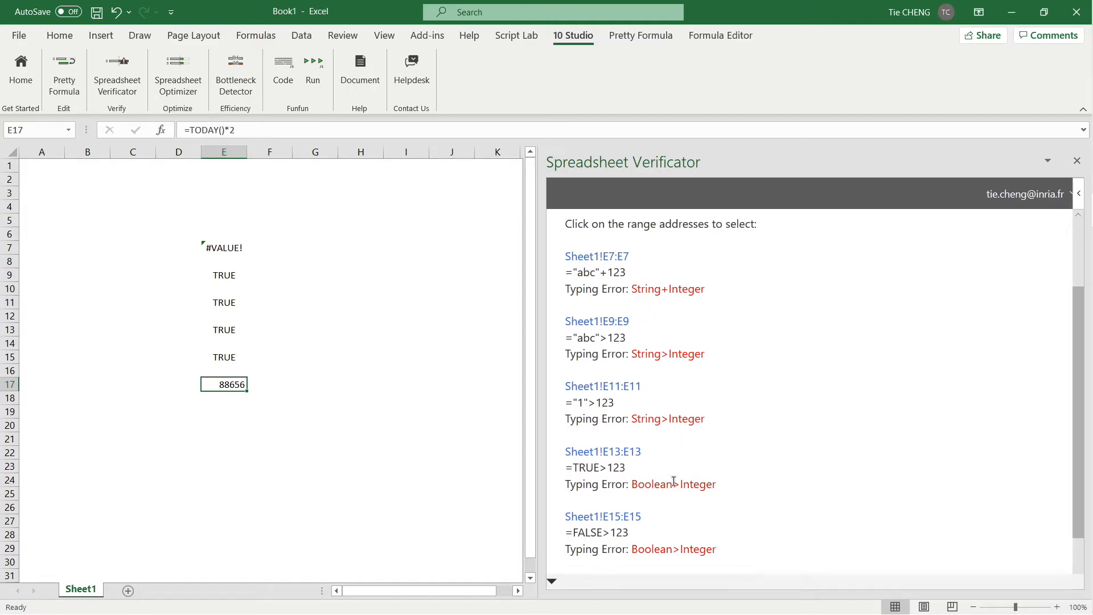
pyautogui.click(626, 453)
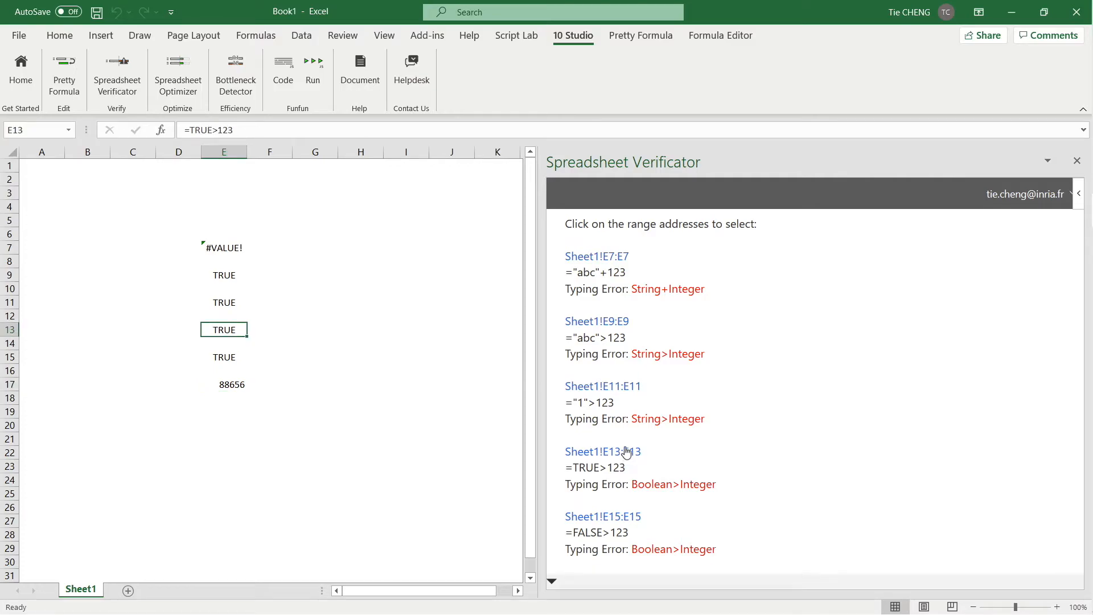
pyautogui.click(614, 389)
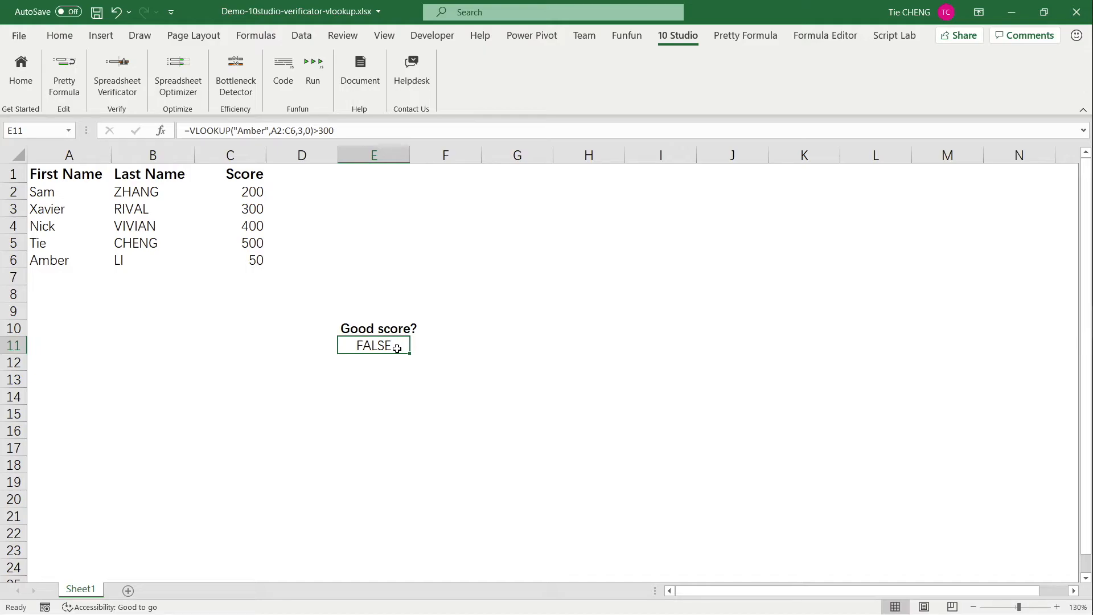
# - Inspect the VLOOKUP formula under "Good score?" and insert an empty column before the Last Name column
pyautogui.doubleClick(397, 348)
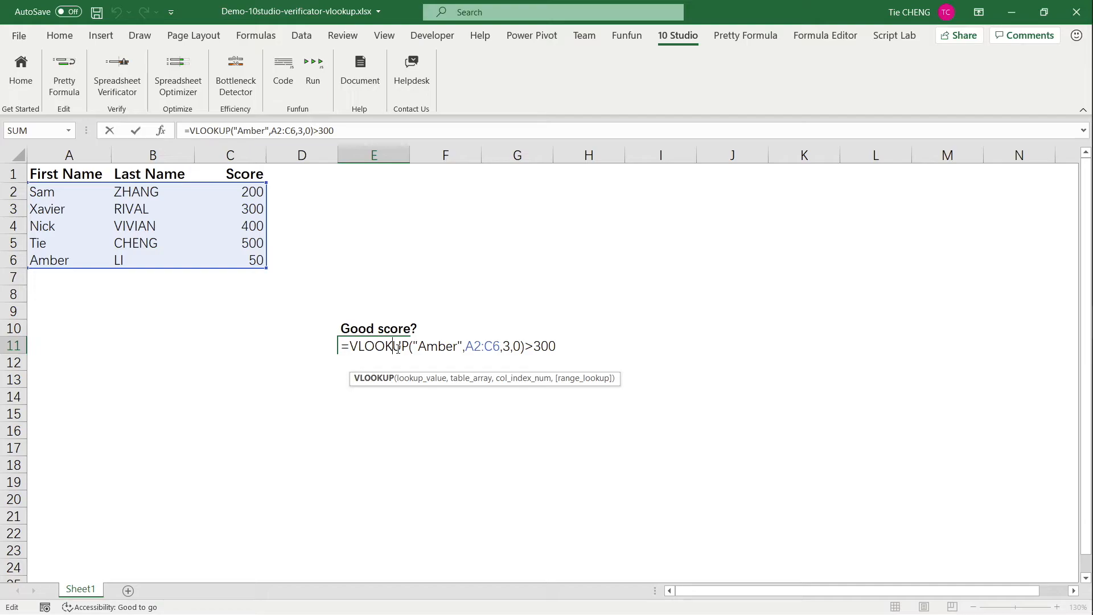
pyautogui.press('Return')
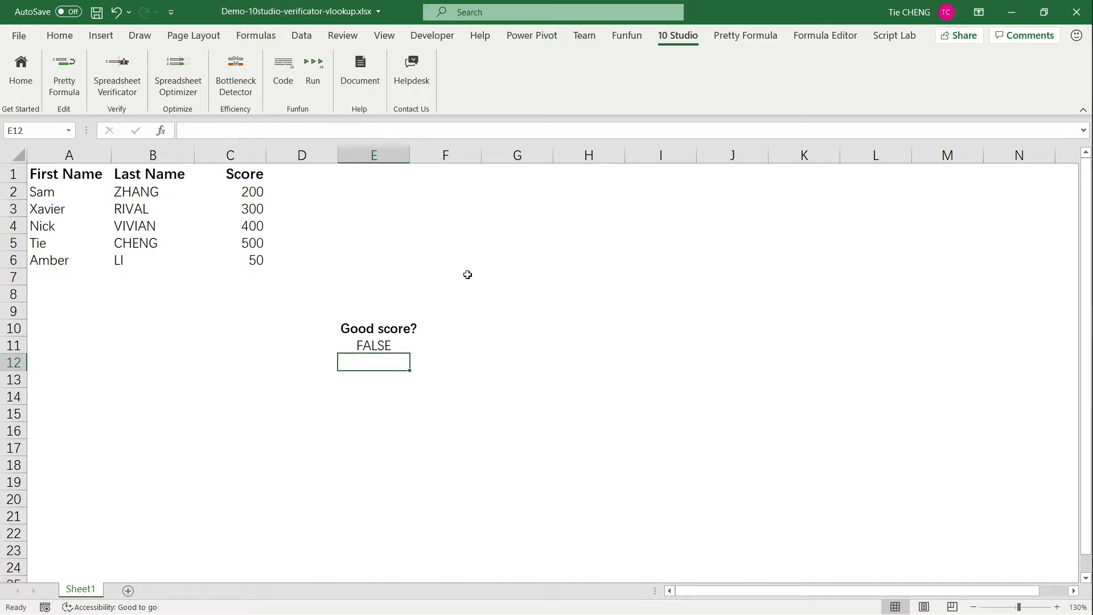
pyautogui.click(152, 157)
pyautogui.rightClick(151, 159)
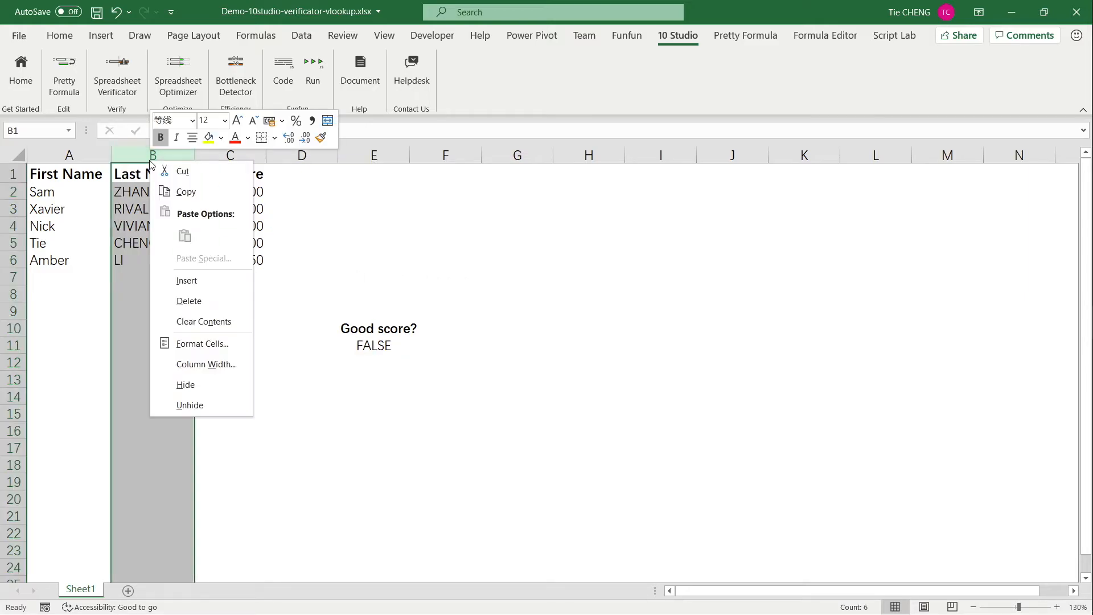
pyautogui.click(162, 282)
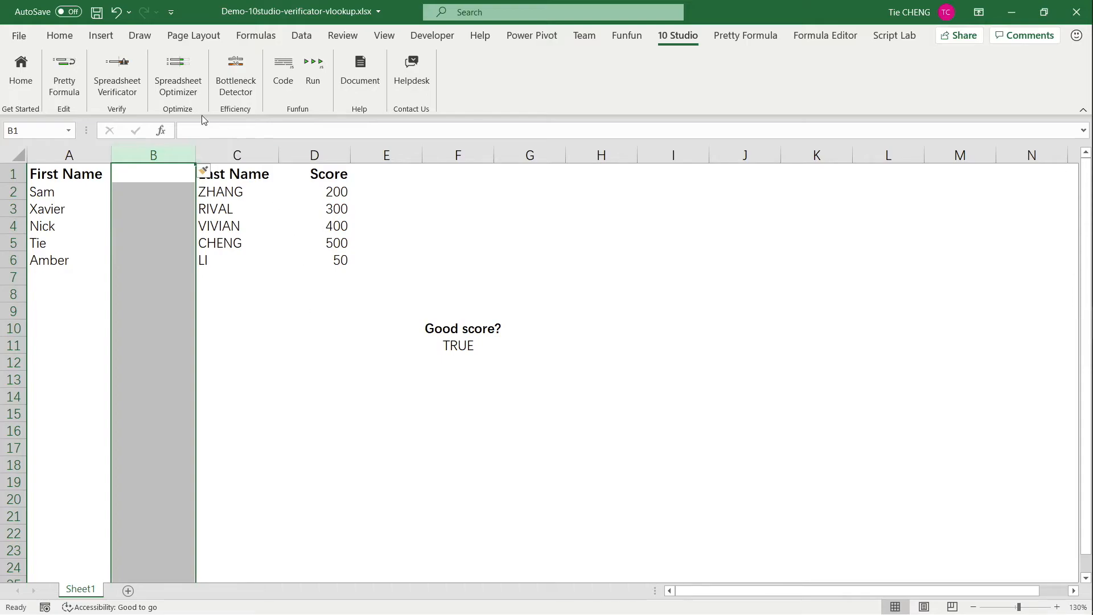
# - Open the Spreadsheet Verificator, verify the workbook by types, and select the reported range Sheet1!F11:F11
pyautogui.click(117, 77)
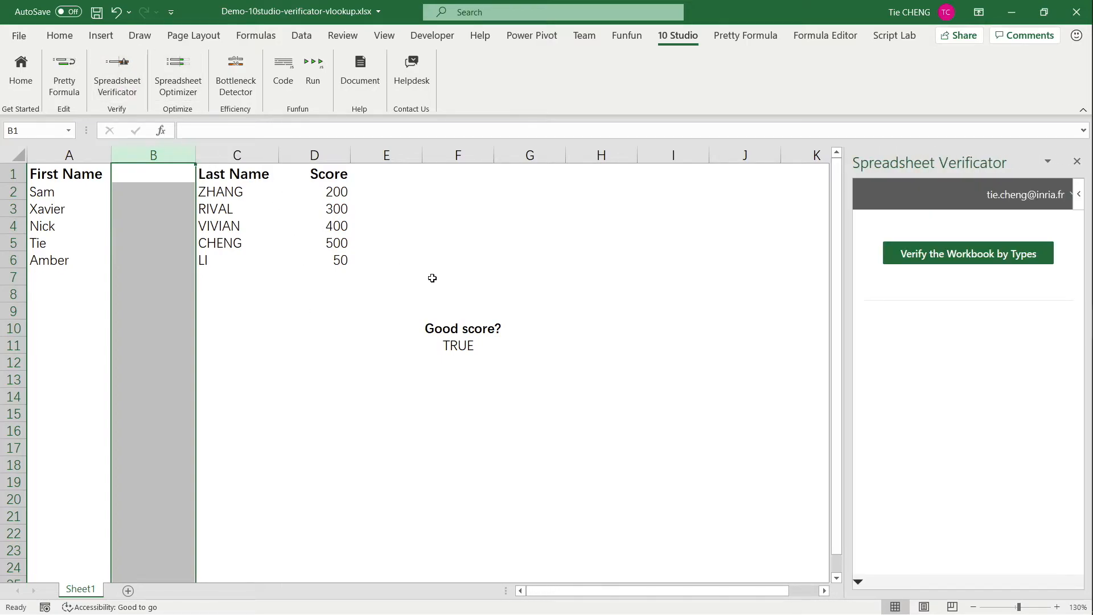
pyautogui.click(940, 262)
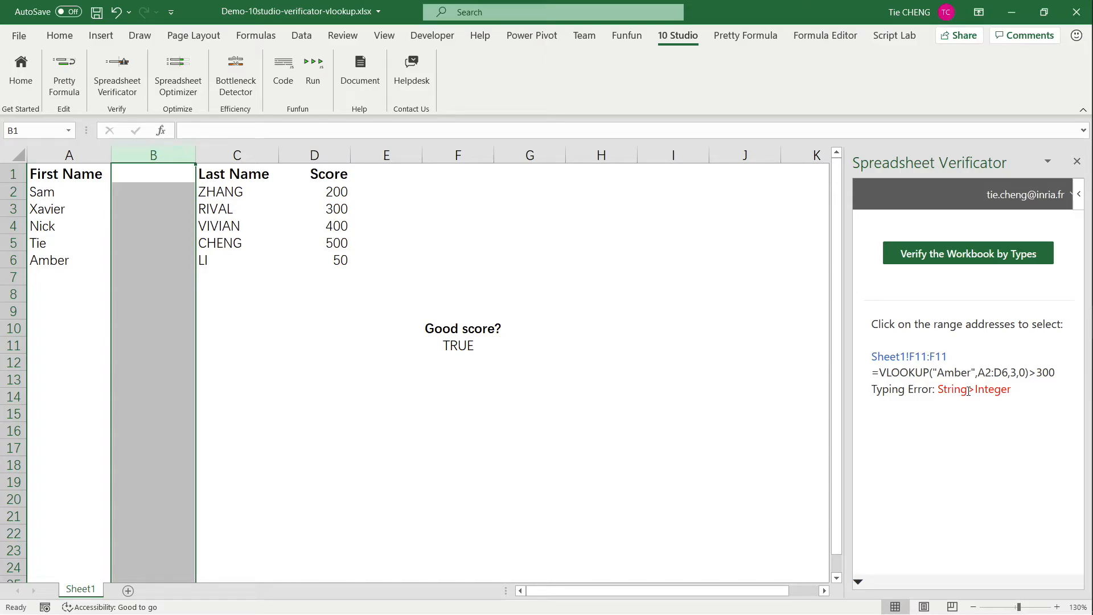
pyautogui.click(910, 355)
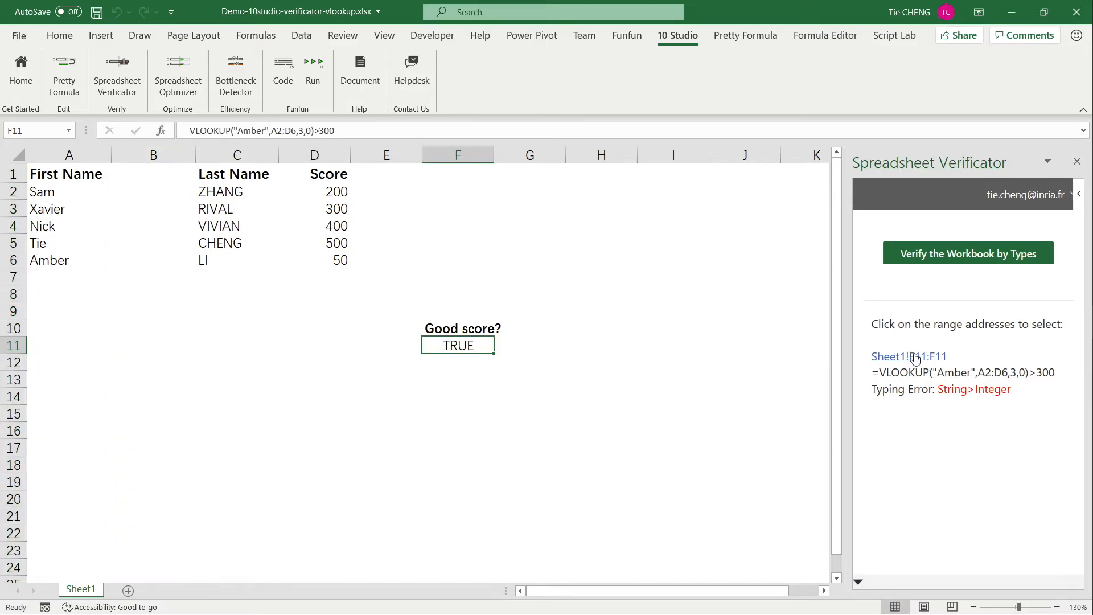